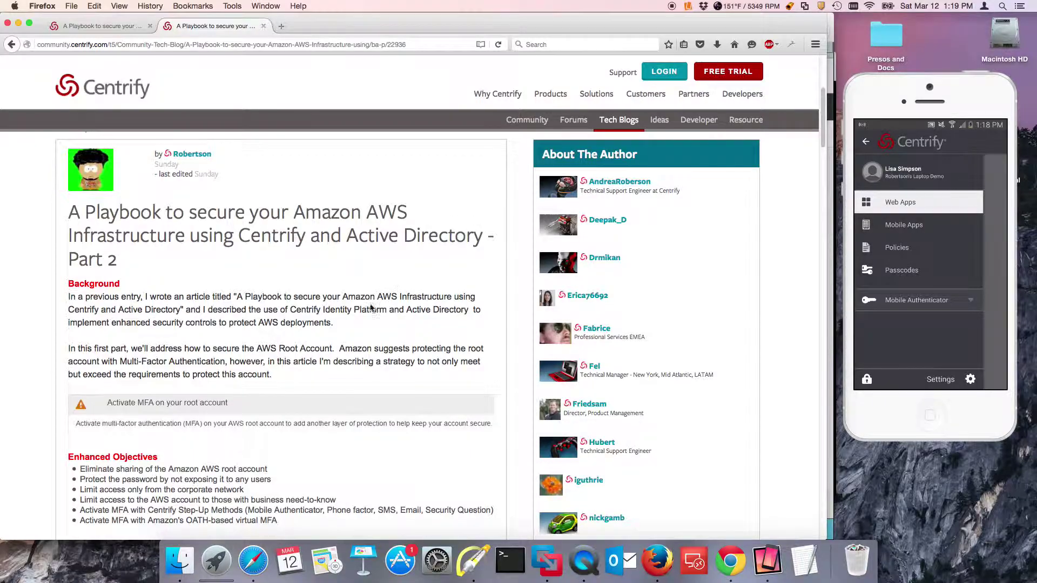
Open and close the VMware virtual machine library, then bring the Cloud Manager Roles page forward
scroll(335, 251, "up", 3)
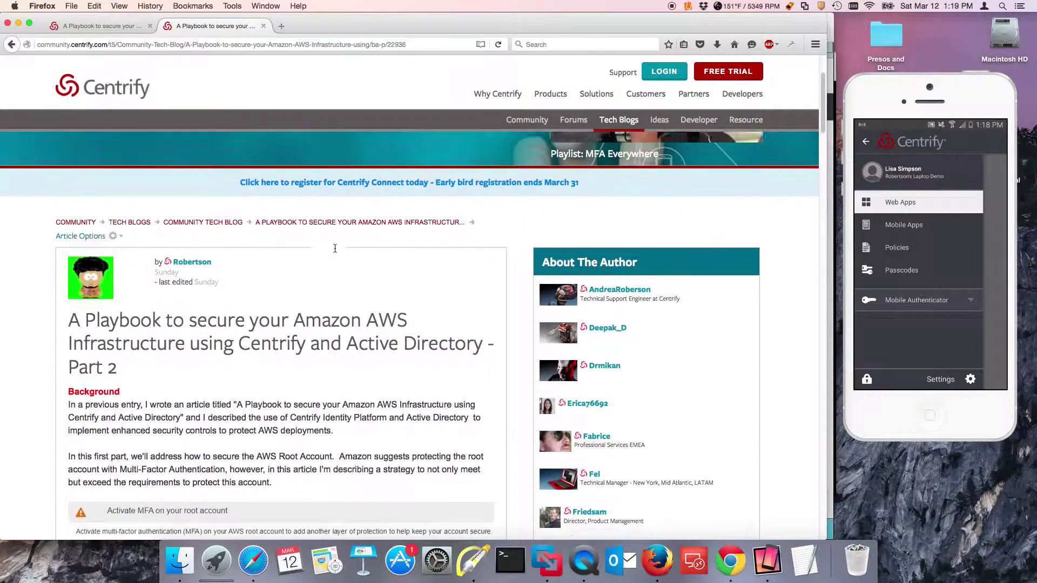
scroll(335, 252, "down", 8)
scroll(335, 251, "up", 5)
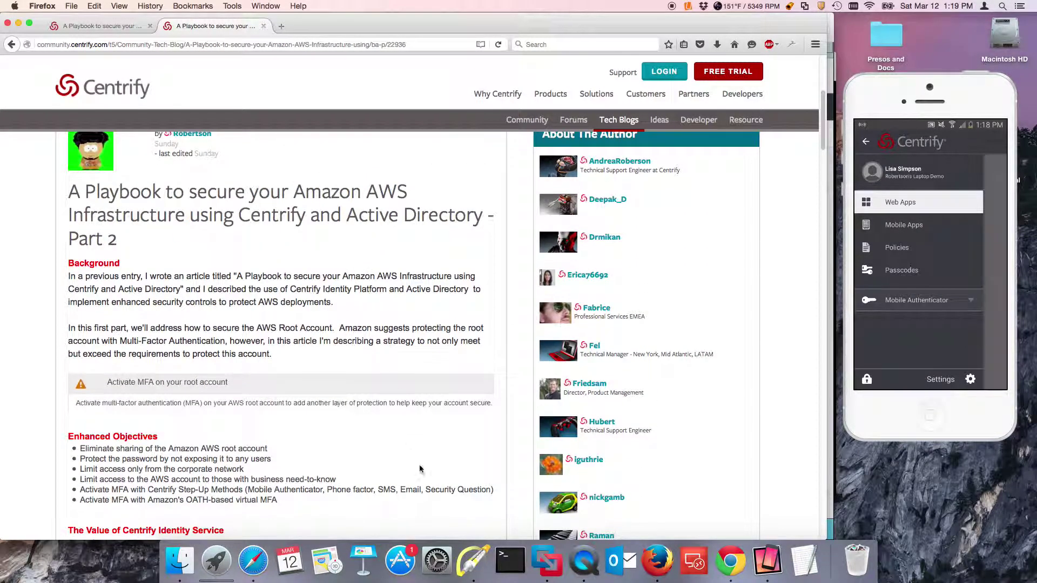
left_click(546, 560)
right_click(557, 557)
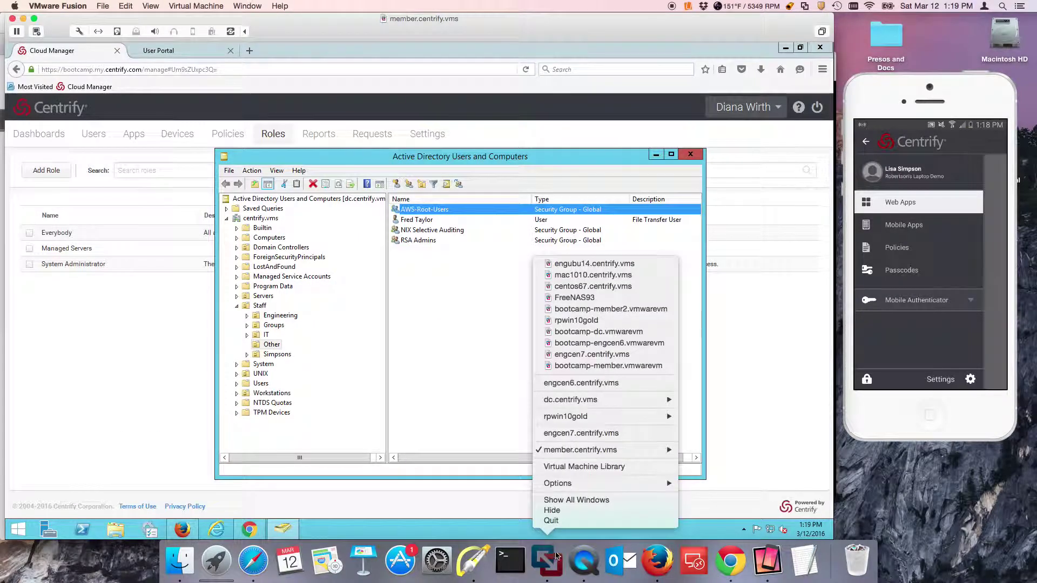
left_click(584, 467)
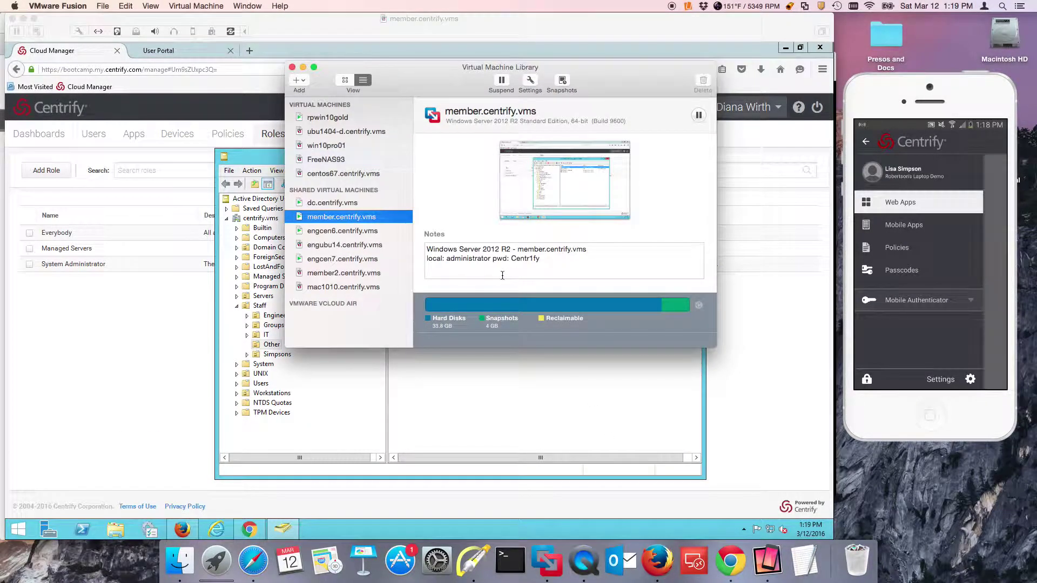
left_click(292, 67)
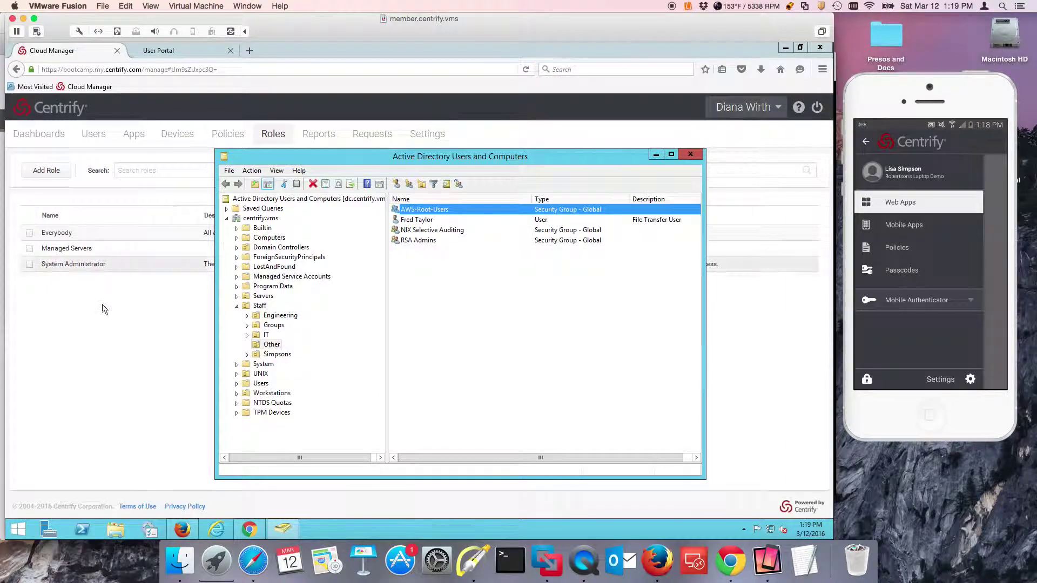
left_click(102, 301)
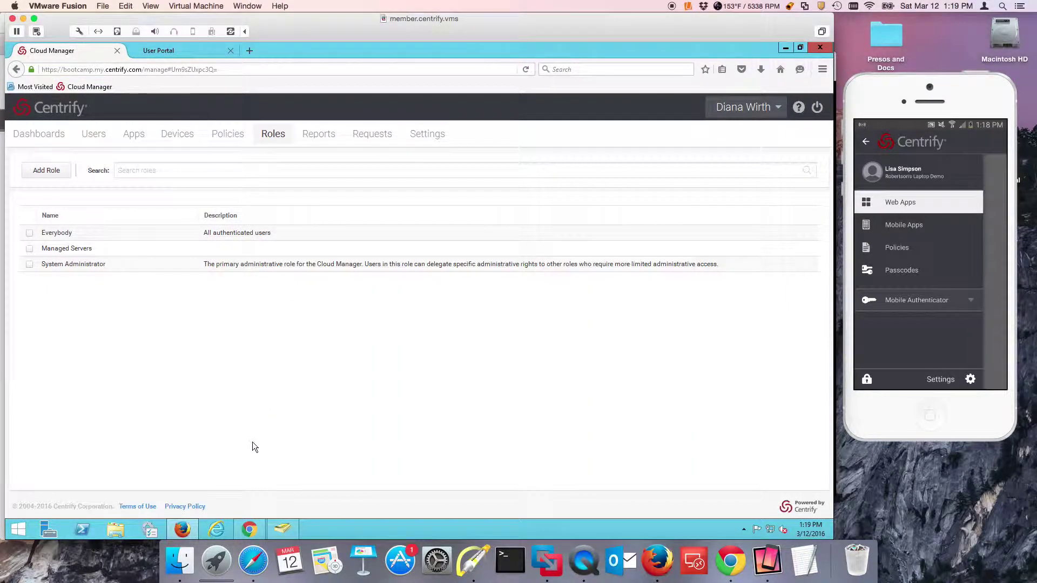
Review the AWS-Root-Users group's members in Active Directory without changes, then return to Cloud Manager
left_click(289, 528)
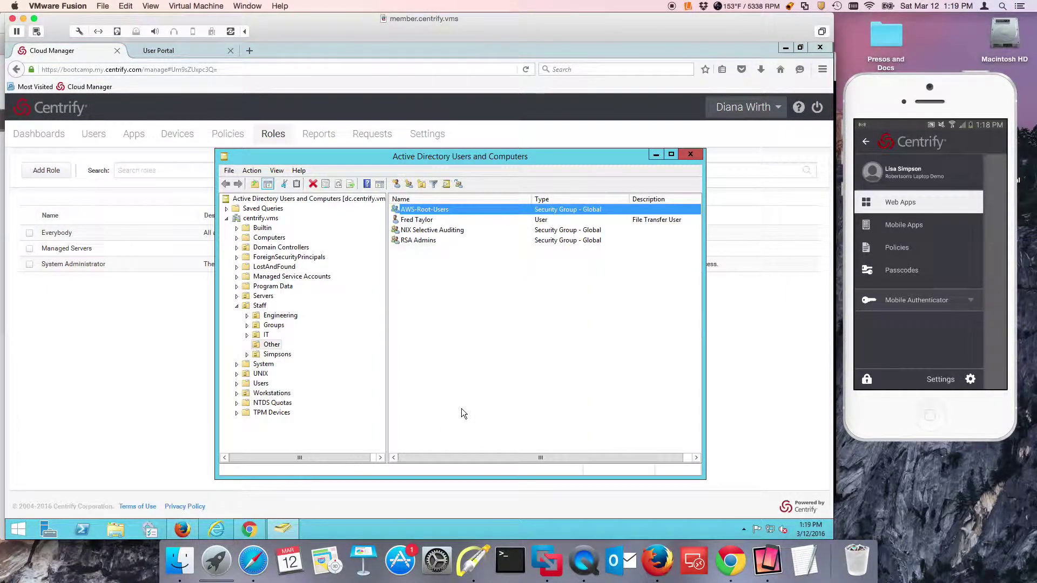
double_click(436, 210)
left_click(378, 275)
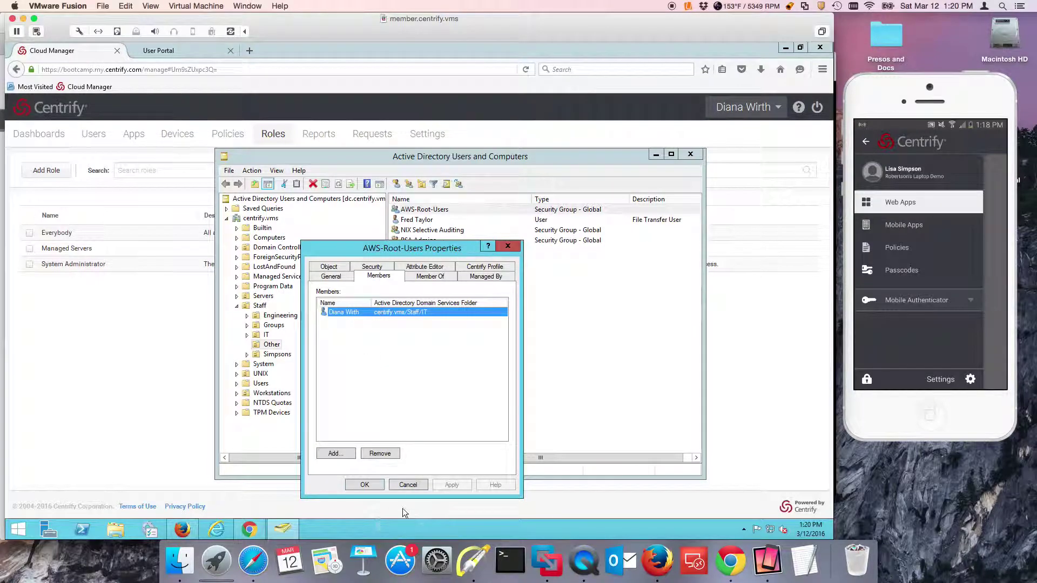
left_click(408, 485)
left_click(185, 433)
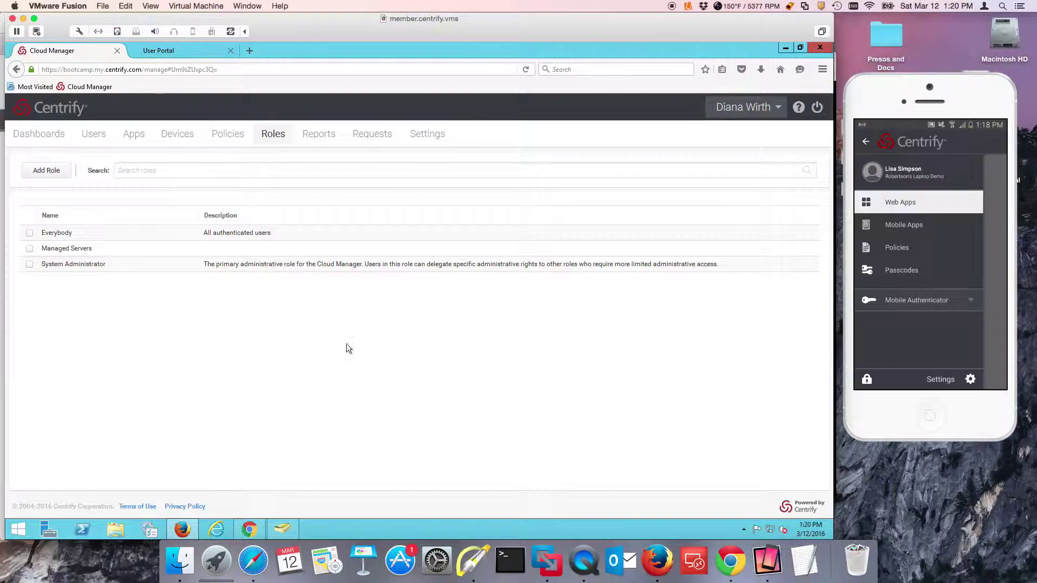
Start a new role named 'AWS Root App'
left_click(60, 171)
left_click(193, 258)
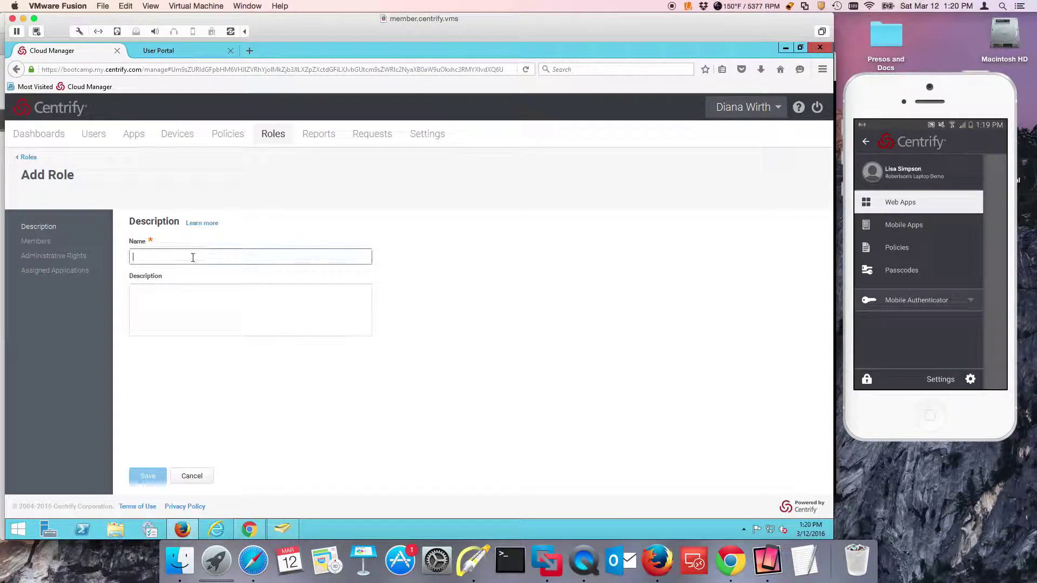
type("AS")
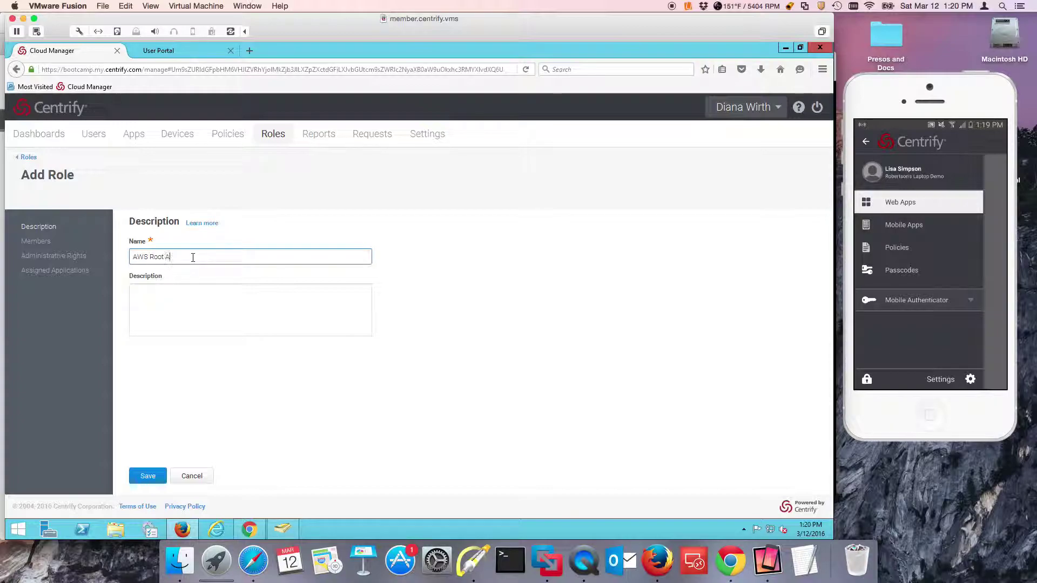
Add the AWS-Root-Users group as the role's member and save the role
left_click(32, 243)
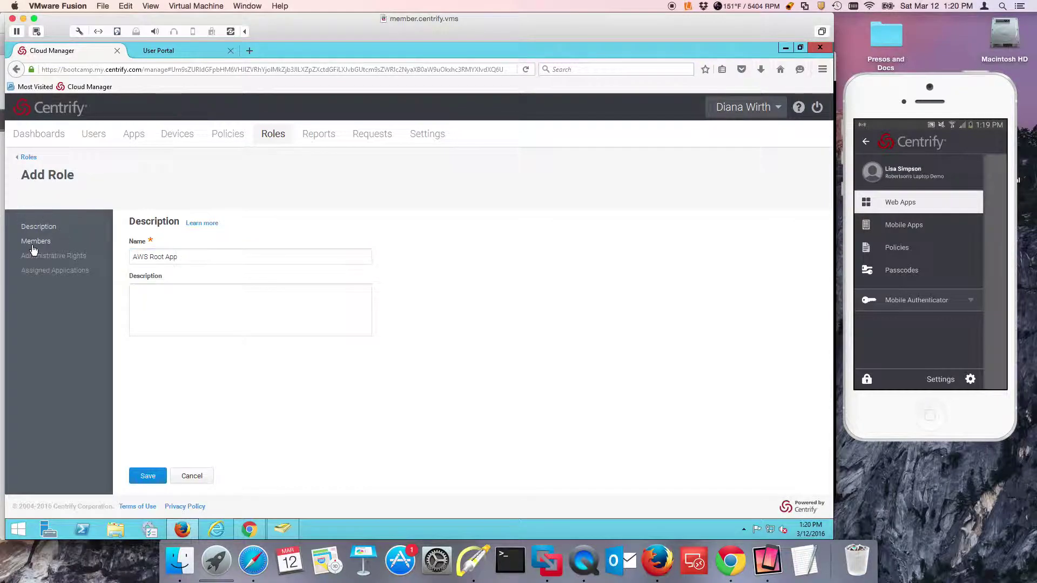
left_click(146, 252)
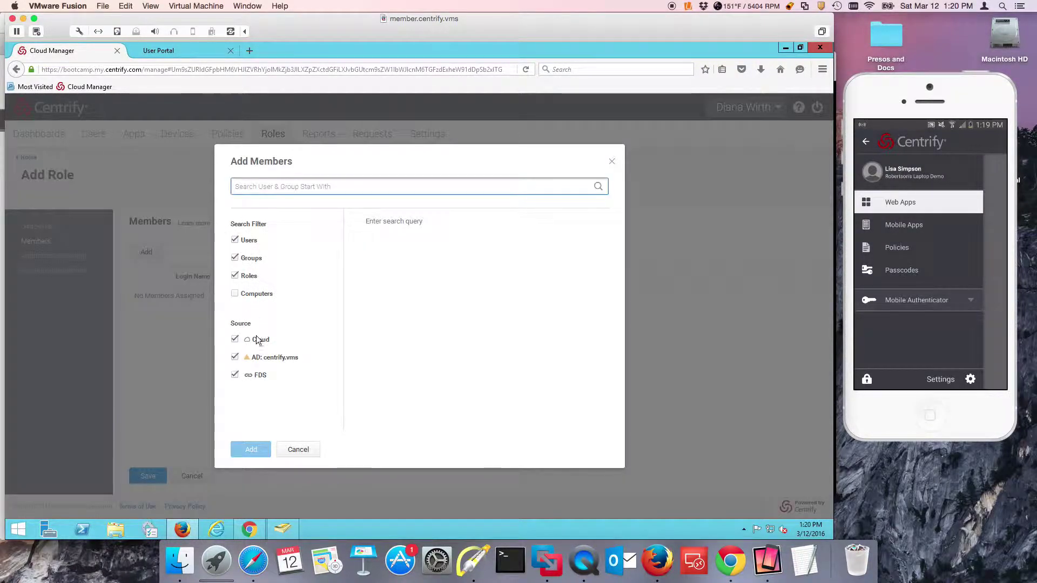
type("AWS")
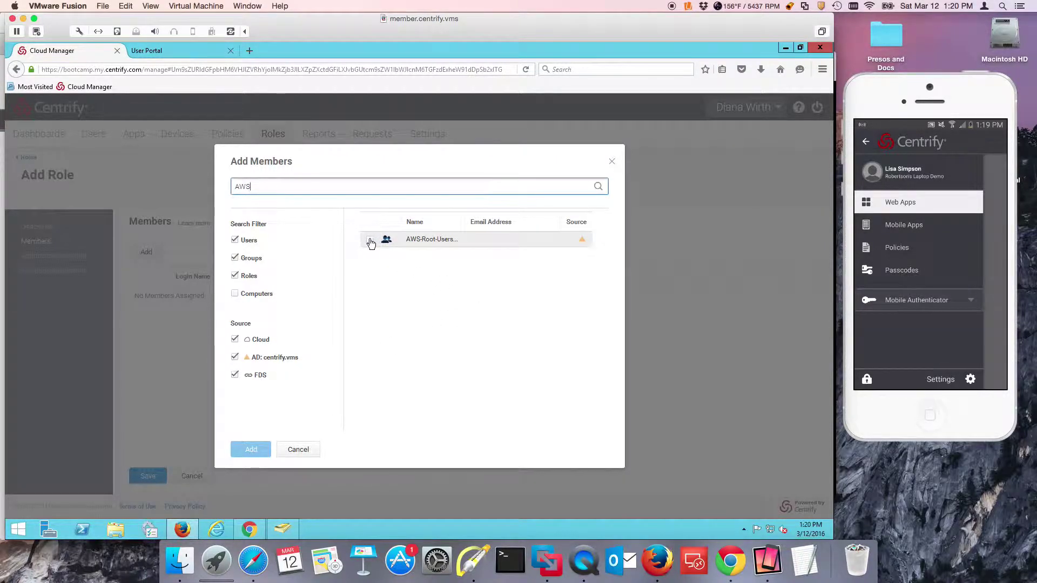
left_click(369, 239)
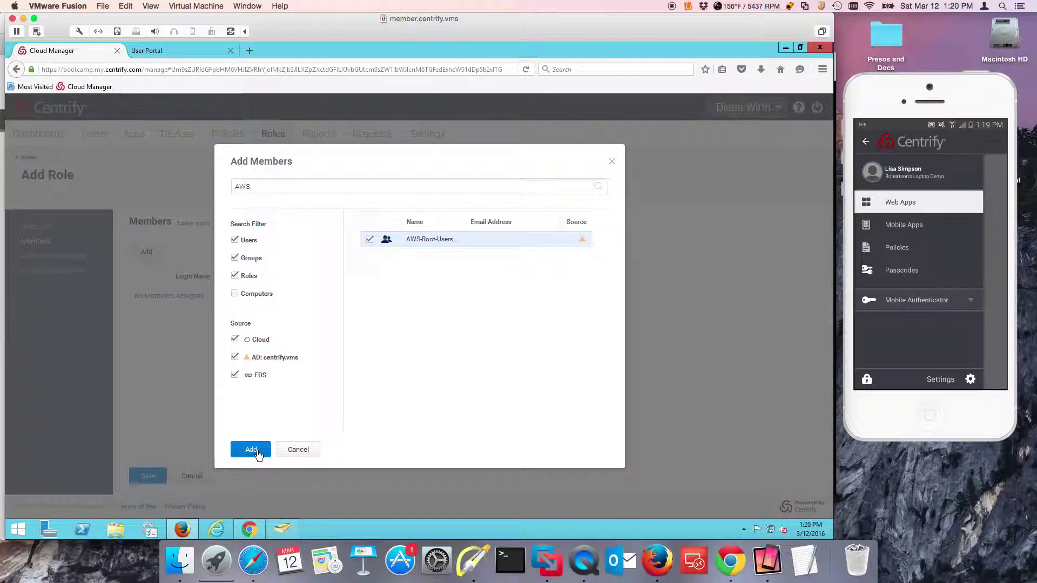
left_click(251, 450)
left_click(149, 477)
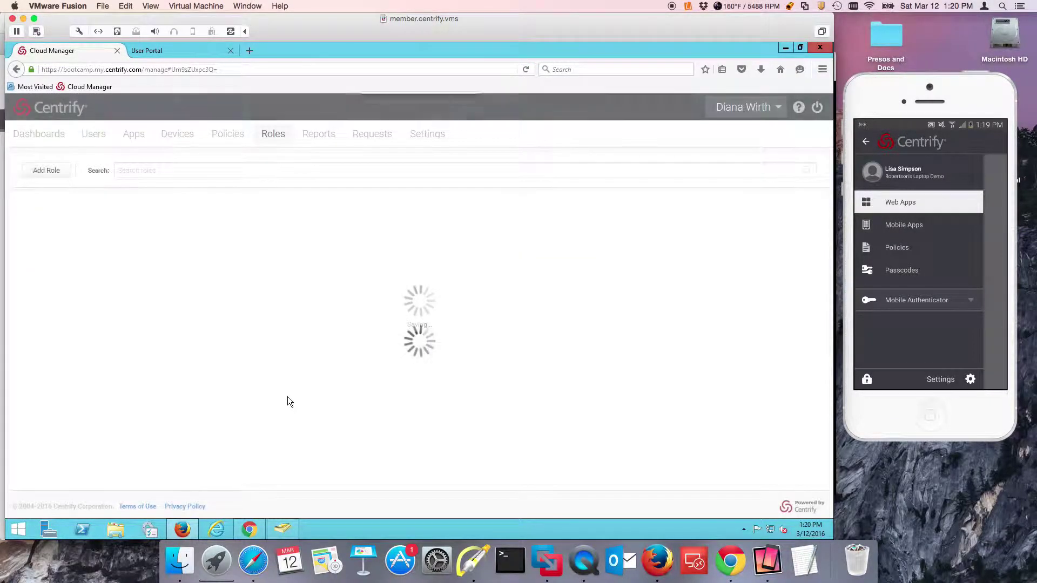
Search the web app catalog for 'aws' and add Amazon Web Services (AWS) User Password
left_click(135, 136)
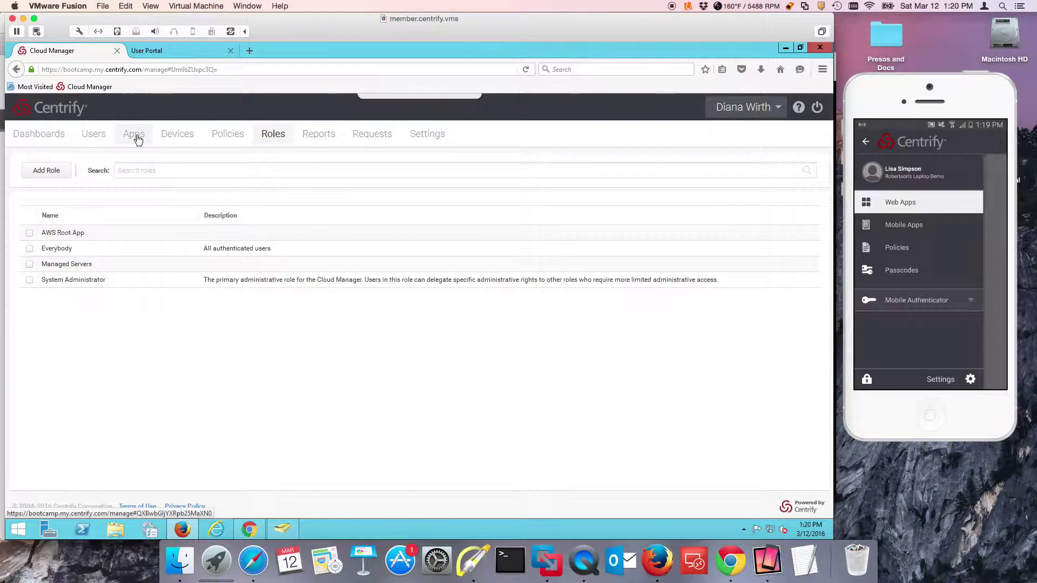
left_click(58, 172)
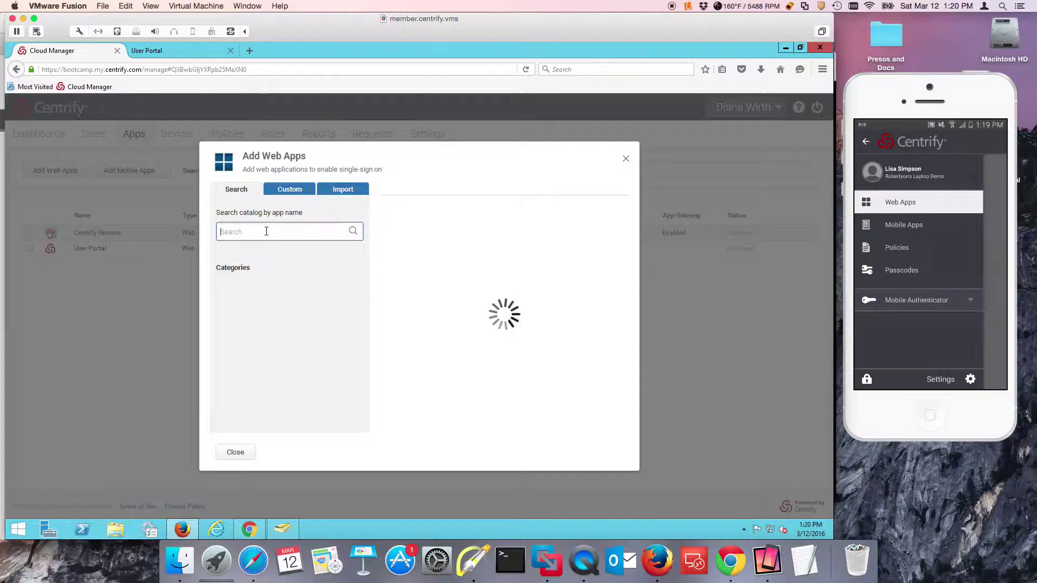
type("aws")
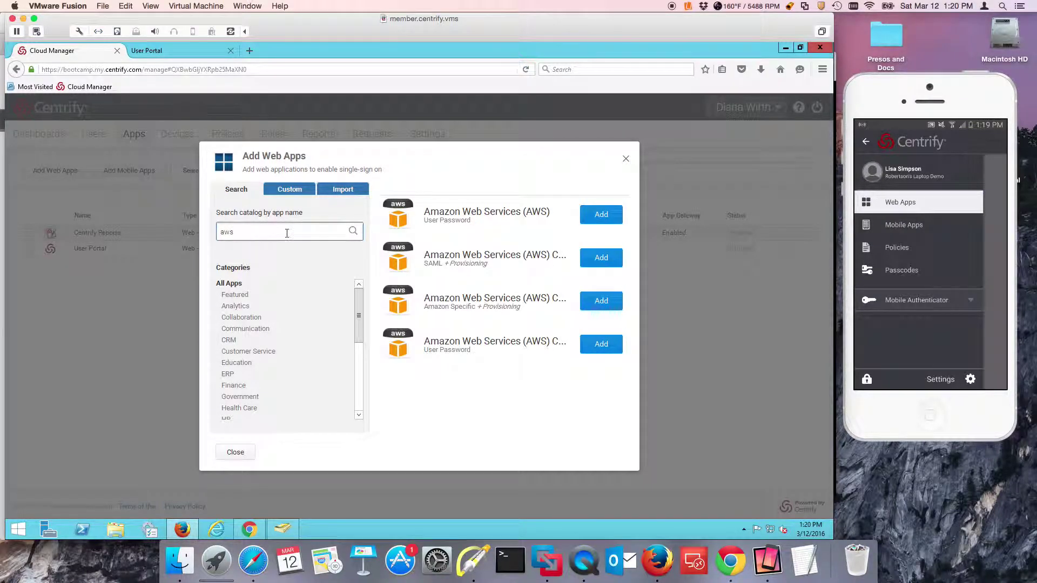
left_click(601, 215)
left_click(397, 403)
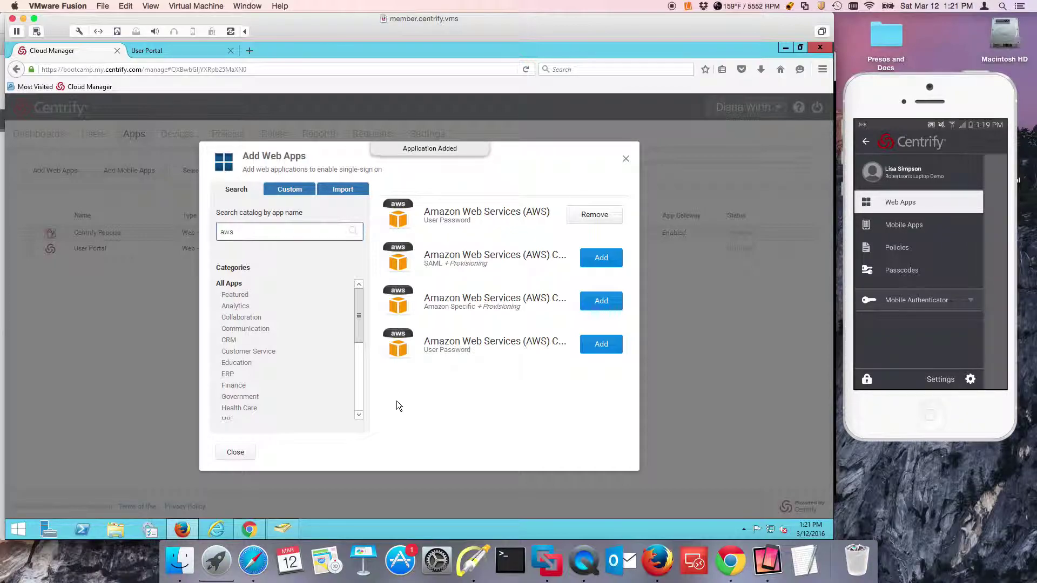
left_click(626, 161)
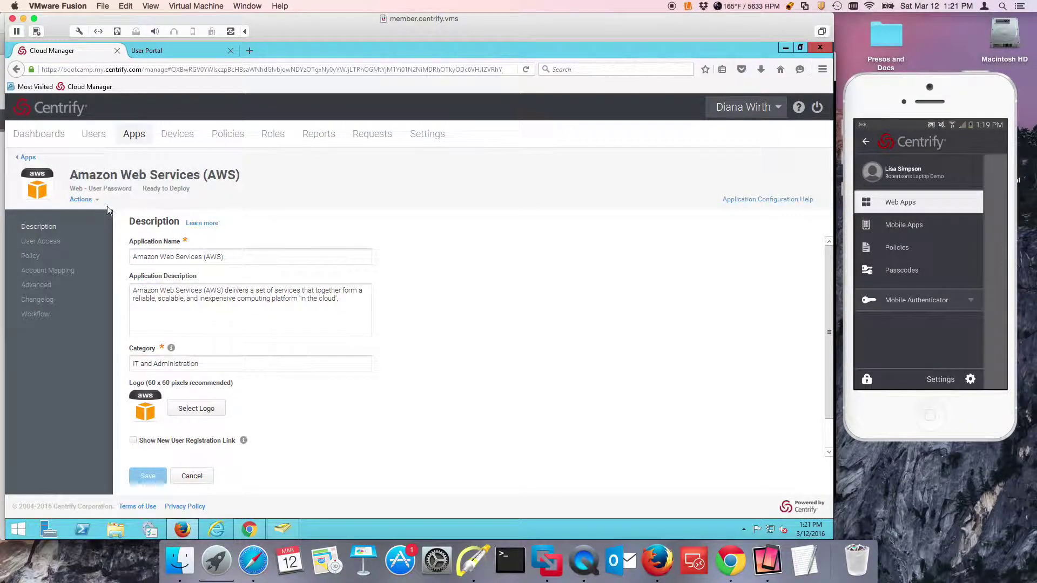
Change the AWS app's Application Name to 'Amazon as Root'
left_click_drag(250, 257, 158, 257)
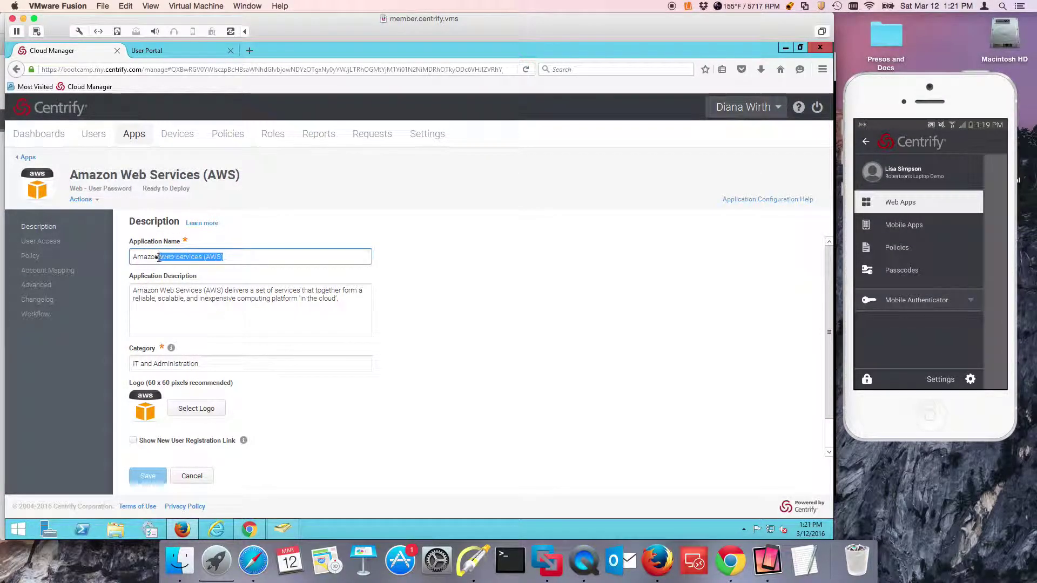
type("as Root")
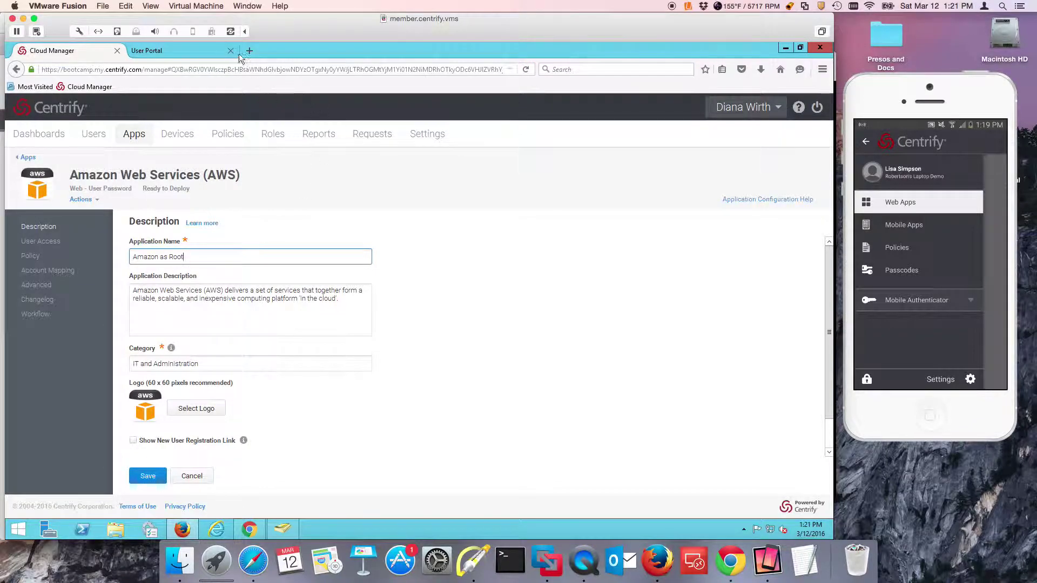
left_click(208, 52)
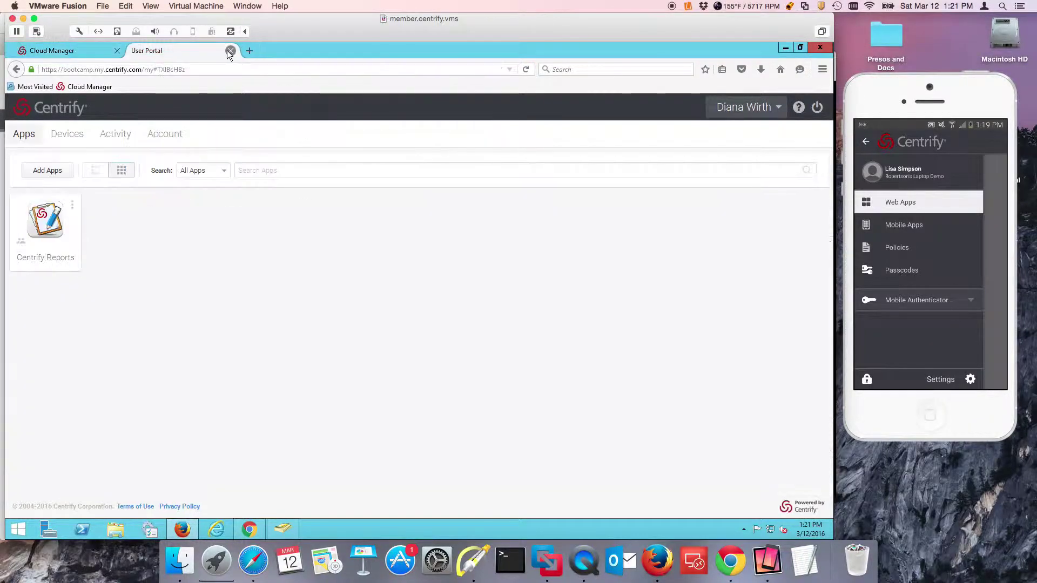
left_click(231, 51)
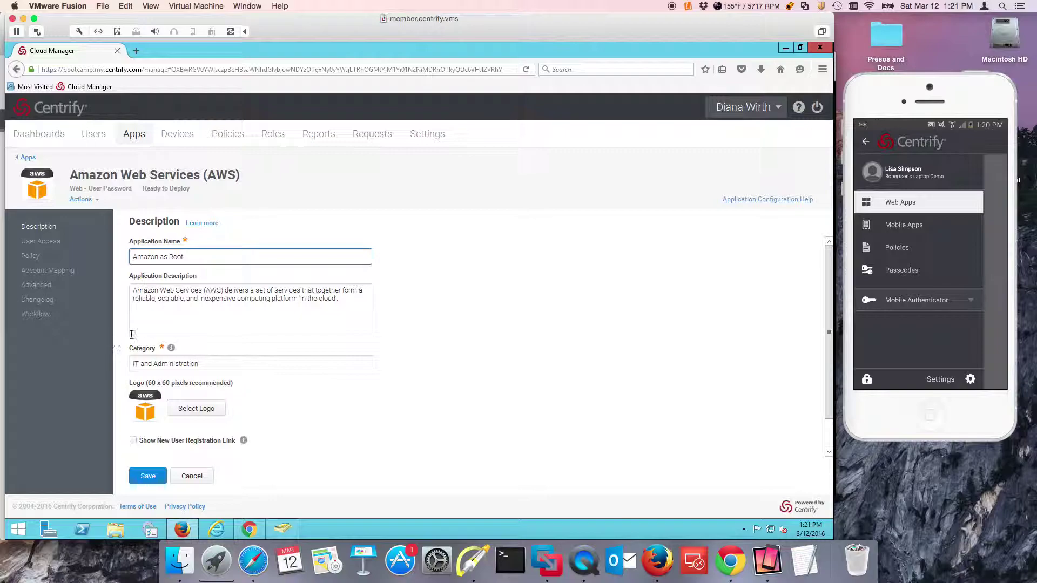
On the app's User Access page, tick the AWS Root App role
left_click(42, 244)
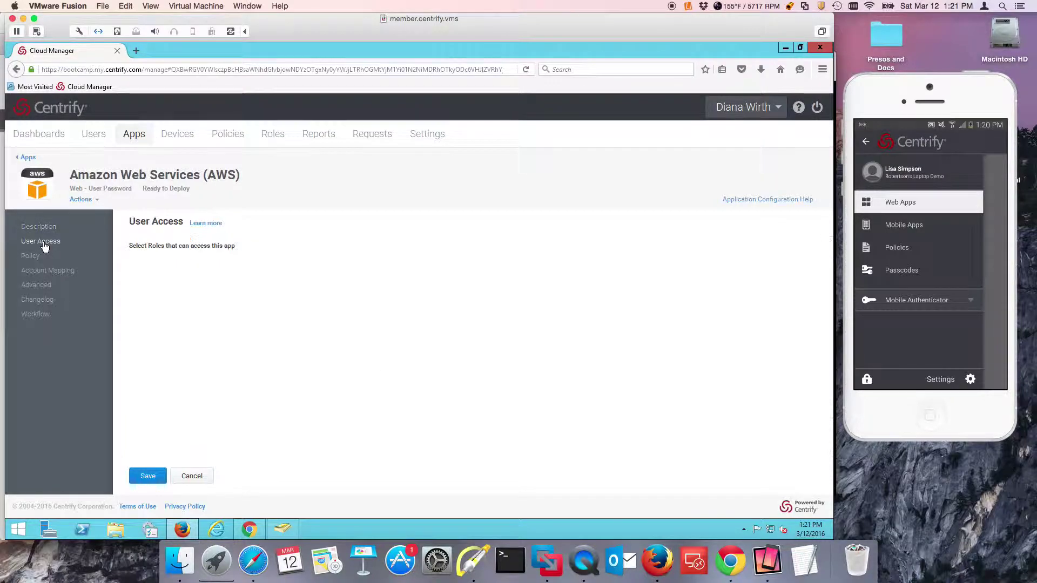
left_click(139, 258)
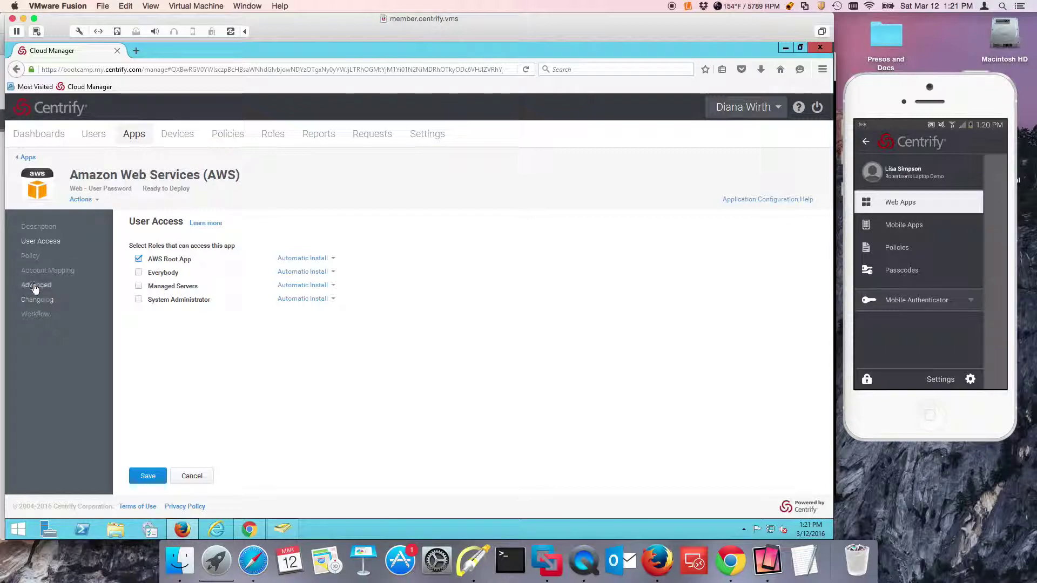
Set Account Mapping so everybody shares one AWS user name, paste the root password, and save
left_click(47, 270)
left_click(133, 266)
left_click(161, 296)
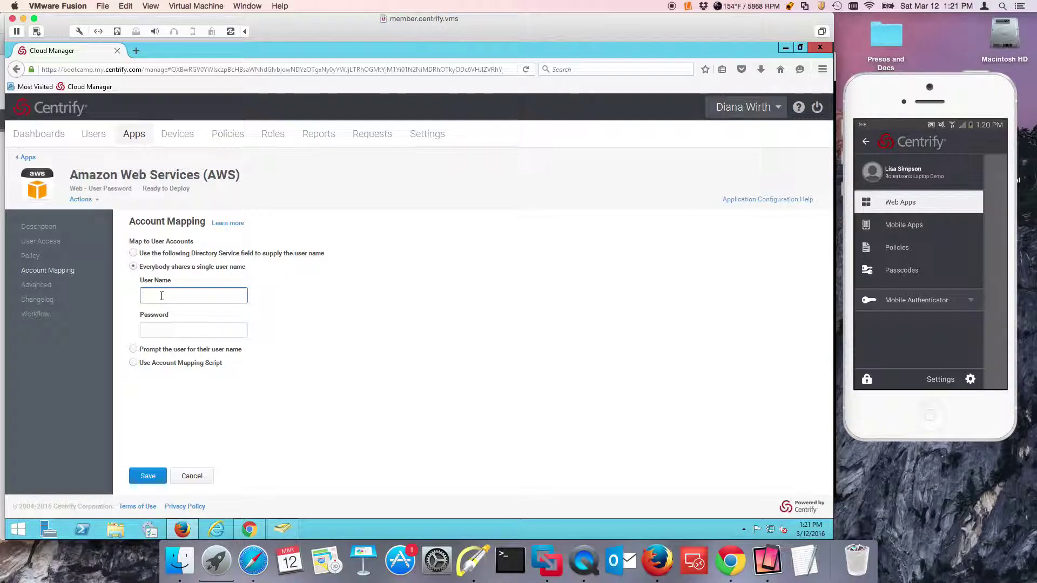
key("Tab")
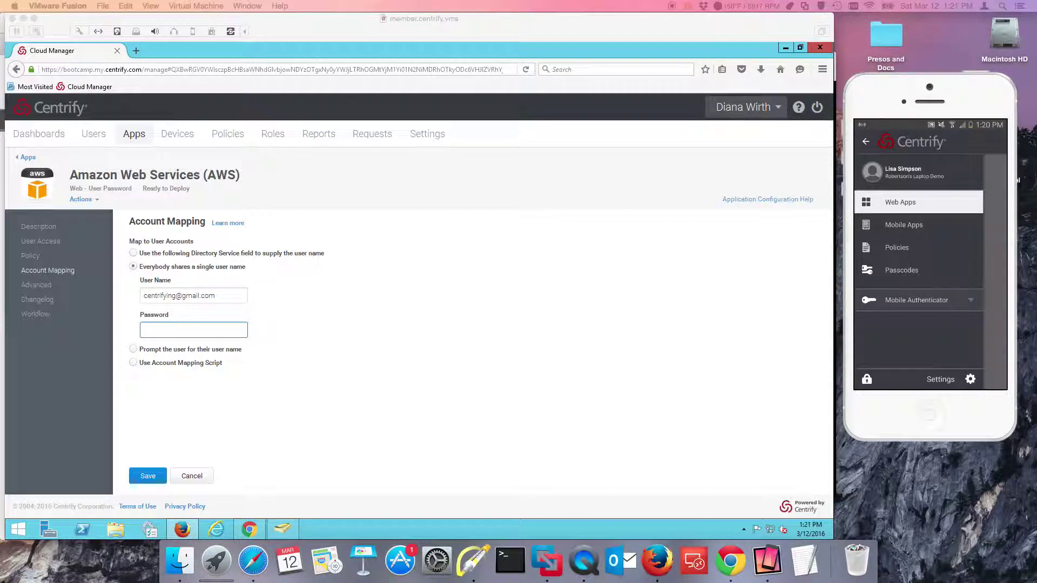
left_click(413, 387)
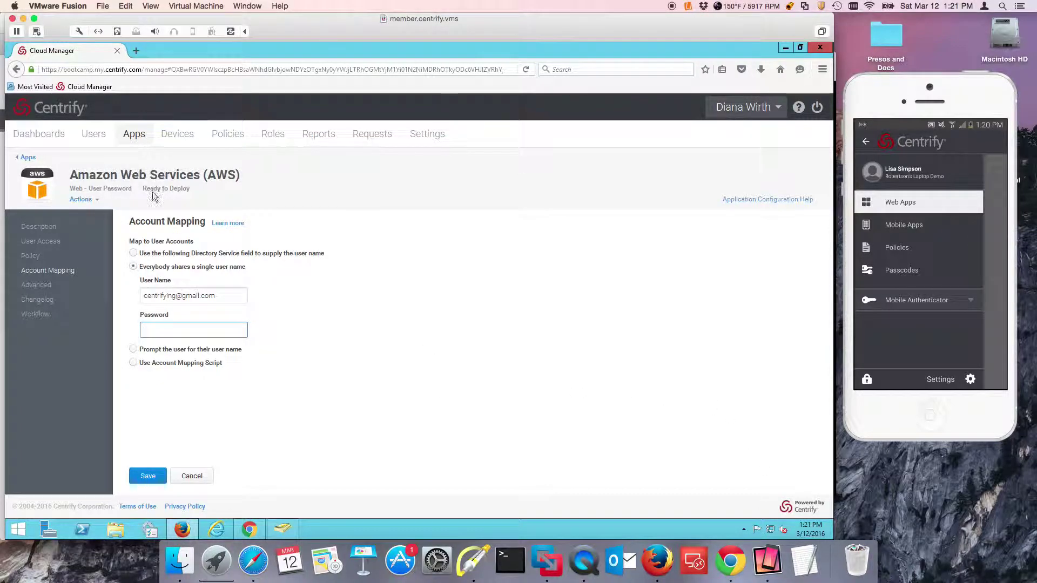
right_click(170, 330)
left_click(203, 371)
left_click(148, 476)
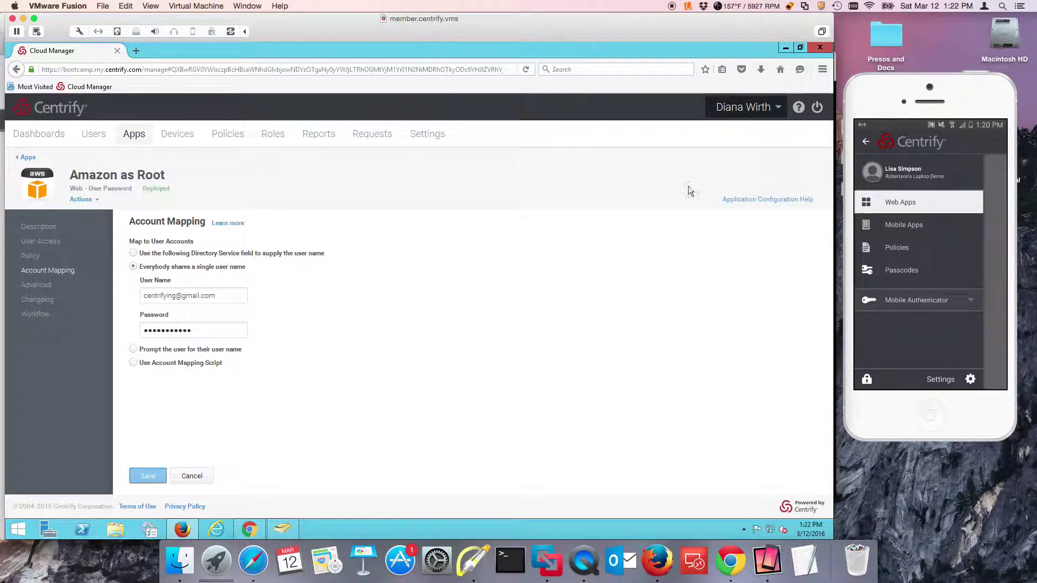
left_click(294, 524)
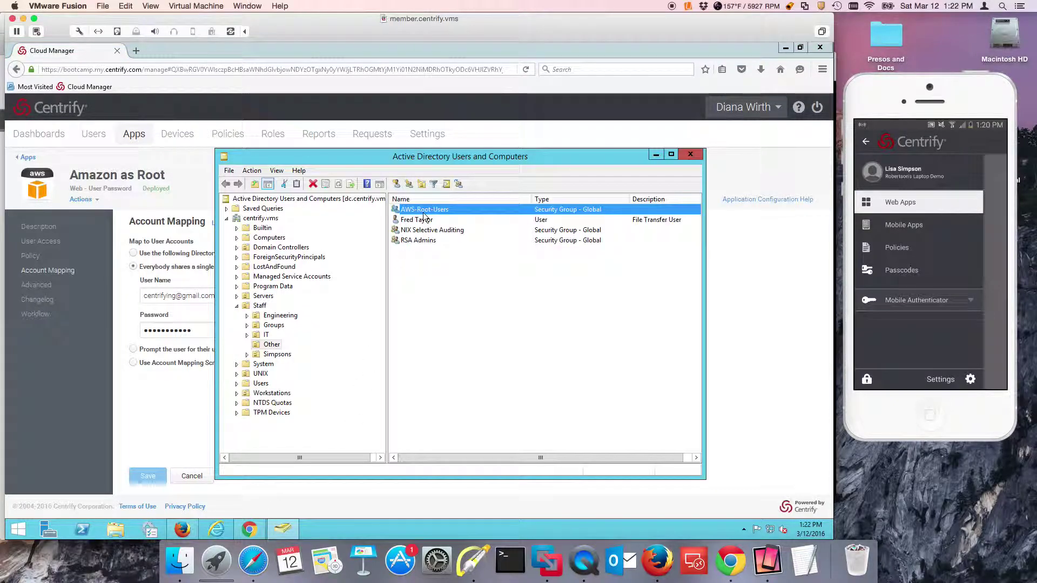
double_click(394, 210)
left_click(378, 276)
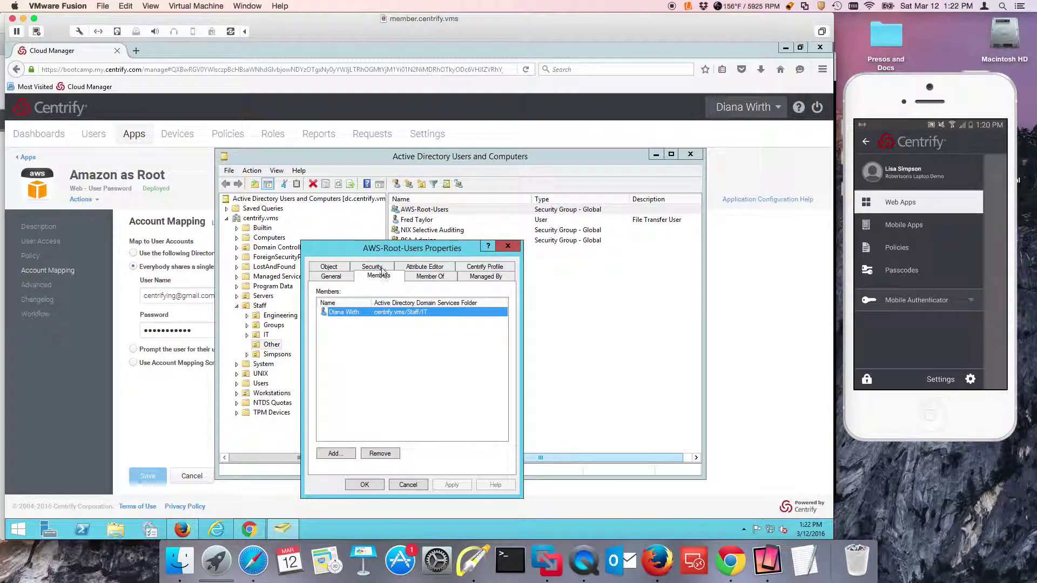
left_click(409, 485)
left_click(715, 429)
Open the User Portal in a new browser tab from the account menu
left_click(750, 107)
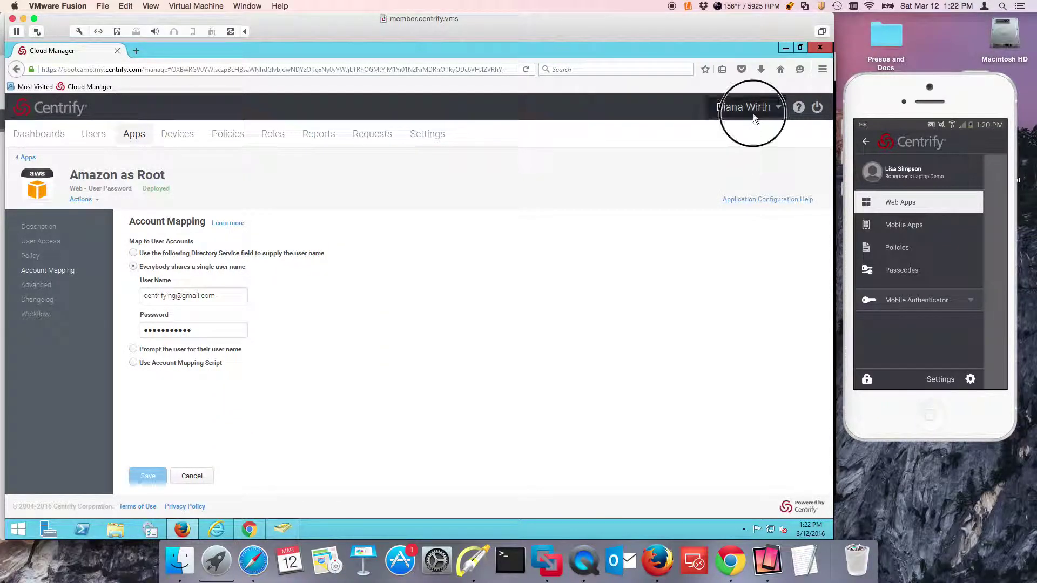
left_click(753, 190)
right_click(753, 190)
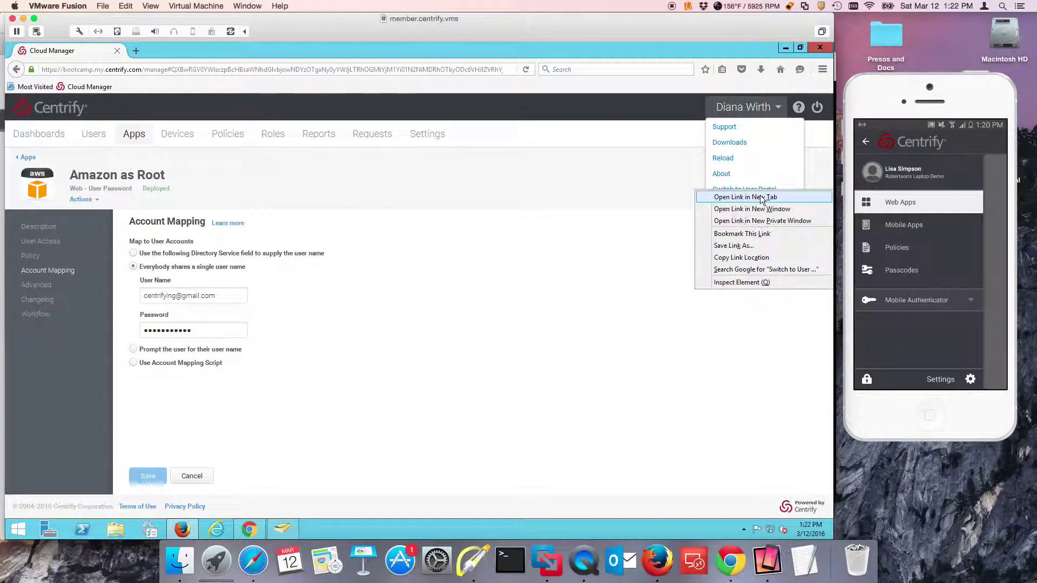
left_click(744, 197)
left_click(167, 49)
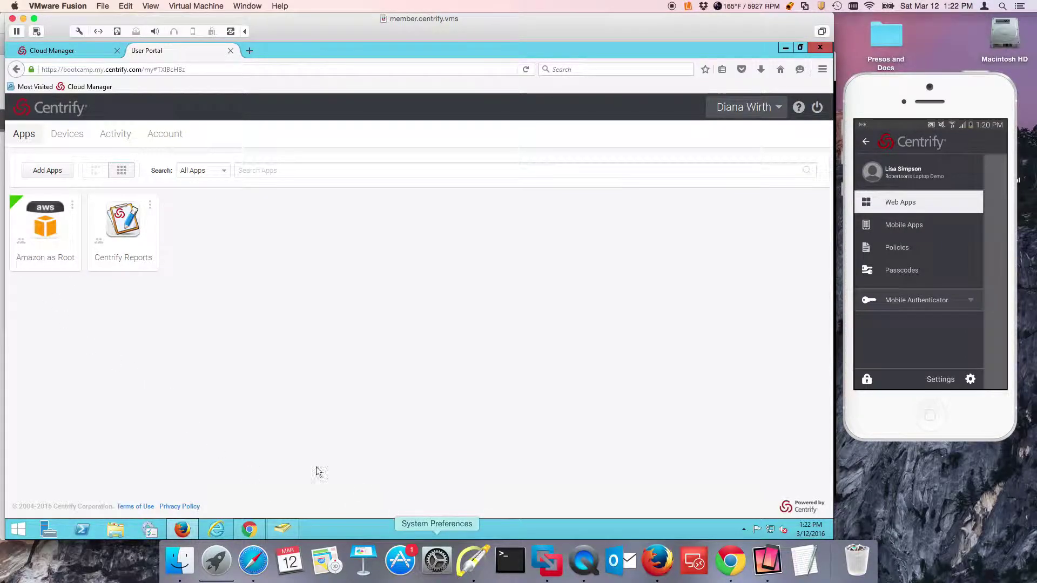
Launch the Amazon as Root app from the portal and return to the User Portal tab
left_click(474, 562)
left_click_drag(25, 305, 22, 250)
key("Escape")
key("Escape")
key("Escape")
left_click(135, 317)
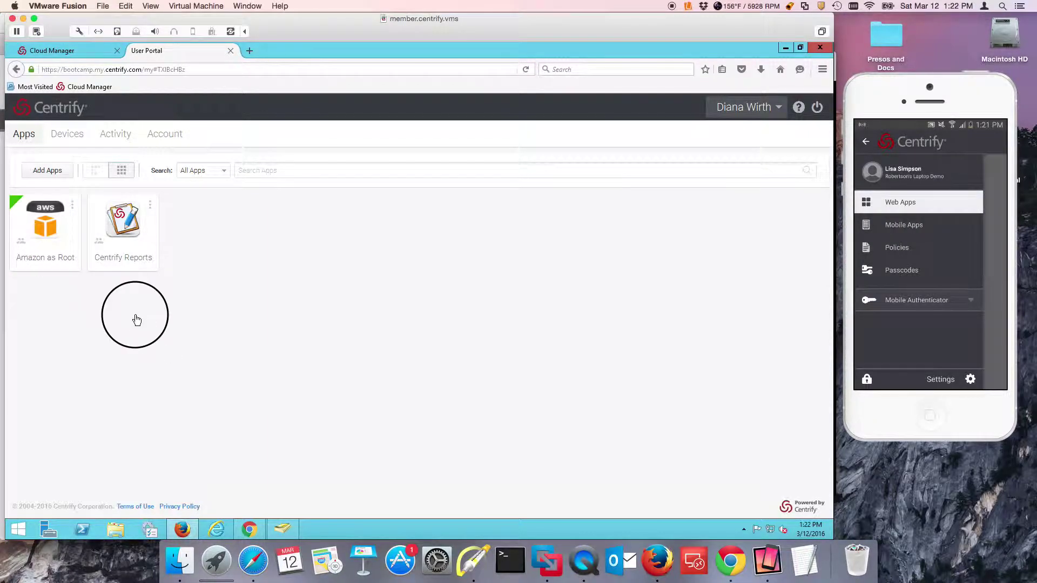
left_click(45, 229)
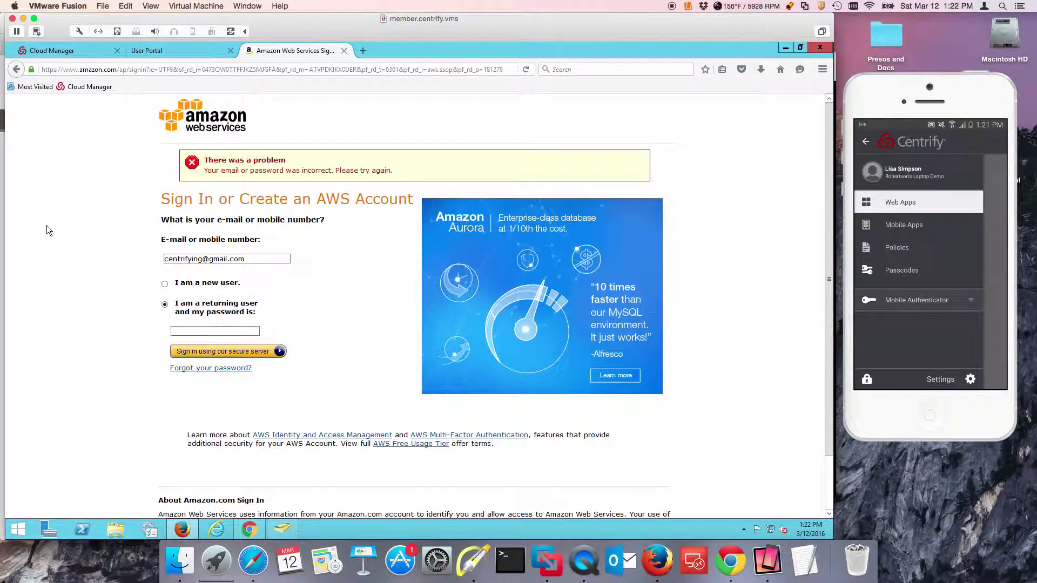
left_click(180, 50)
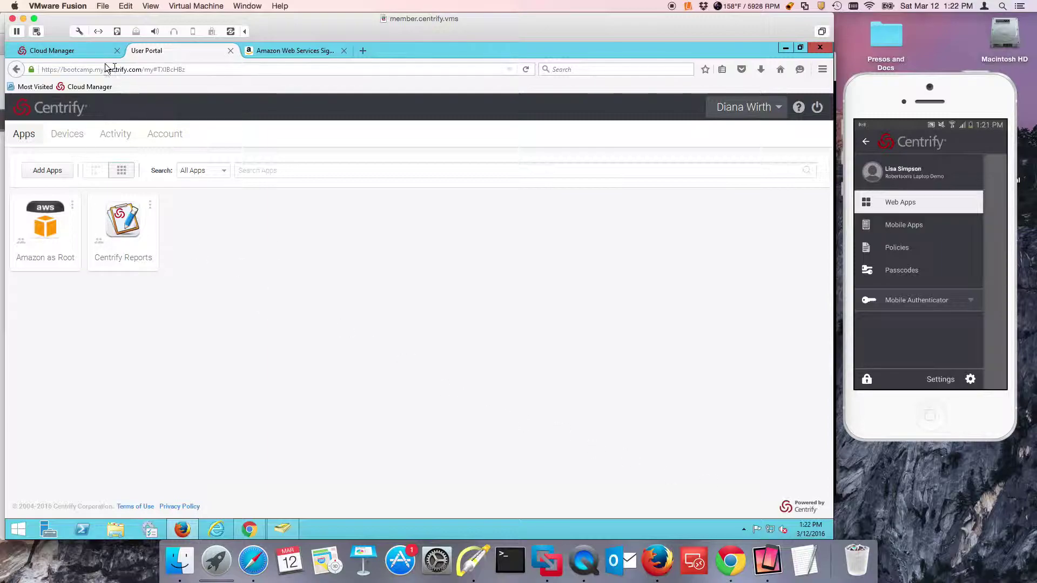
Replace Amazon as Root's stored shared password and save it
left_click(97, 50)
double_click(218, 330)
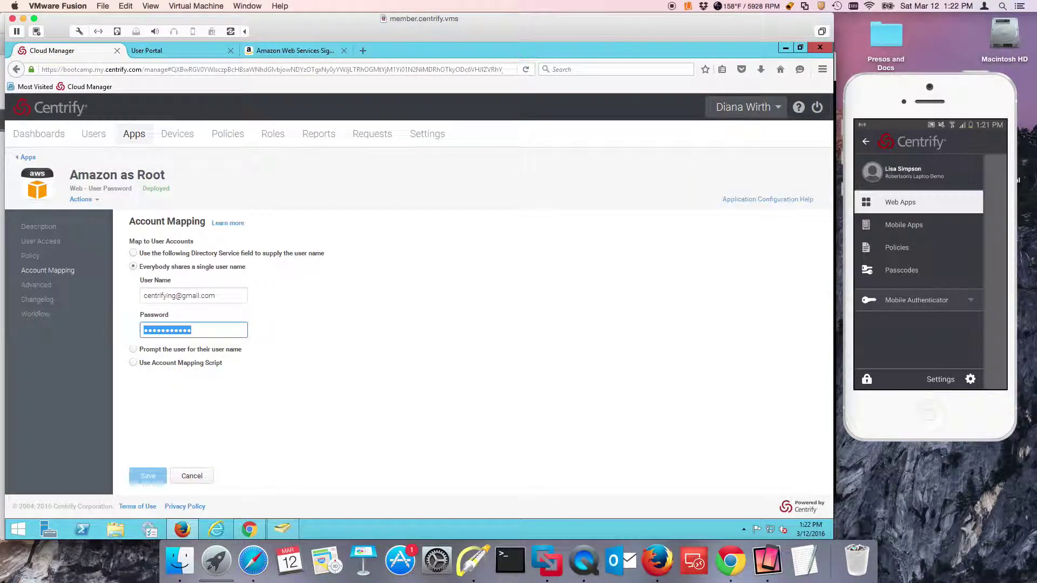
type("•••")
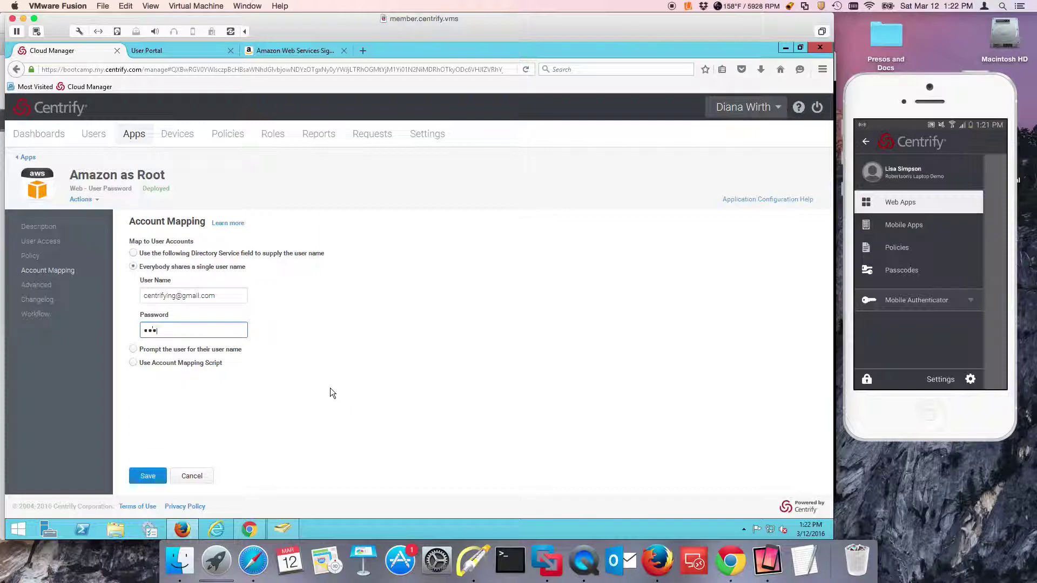
type("••••••••")
left_click(147, 475)
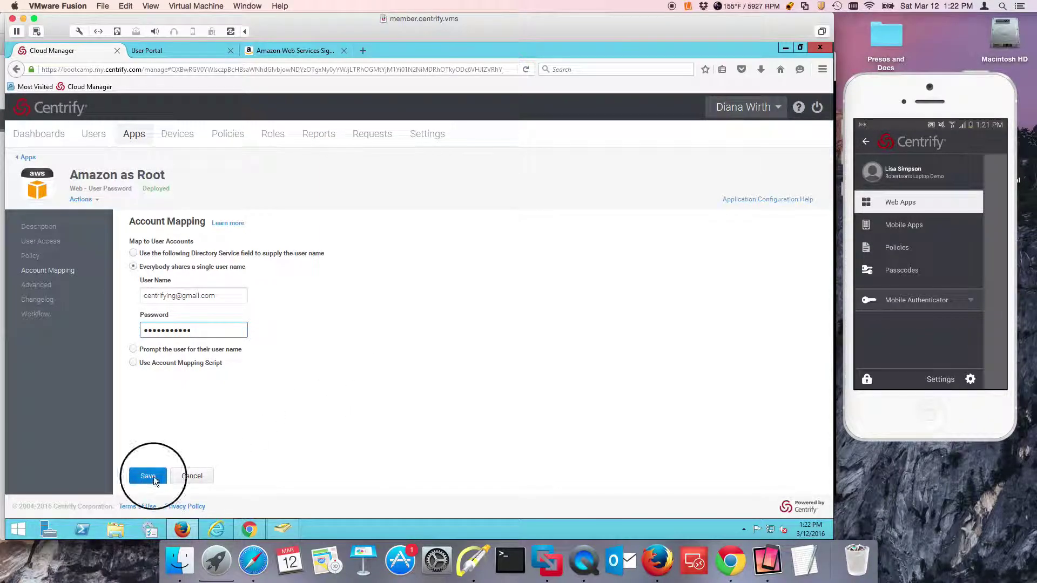
Close the failed AWS sign-in tab and reload access rights in the User Portal
left_click(344, 50)
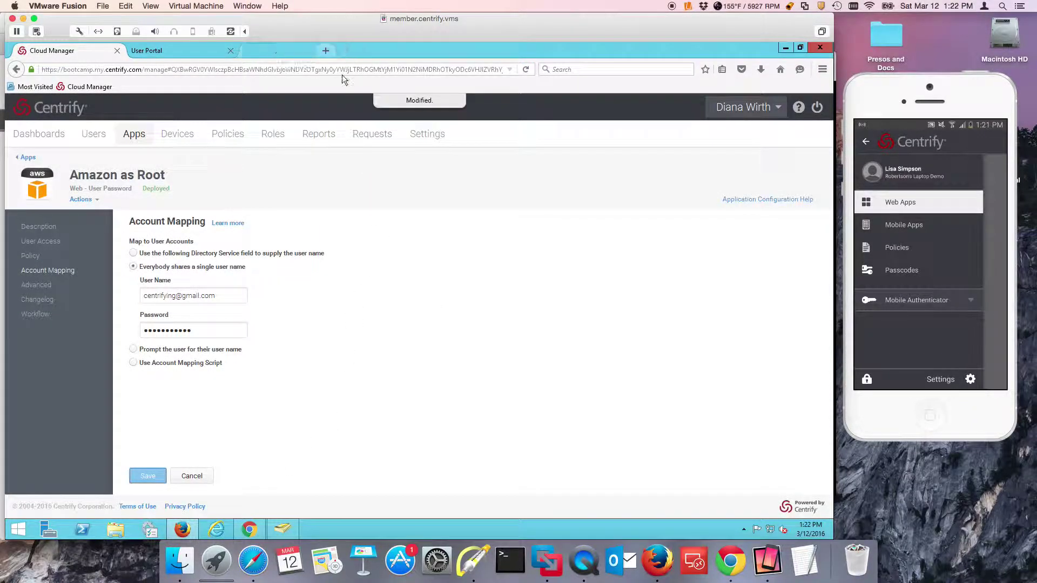
left_click(209, 51)
left_click(741, 104)
left_click(727, 148)
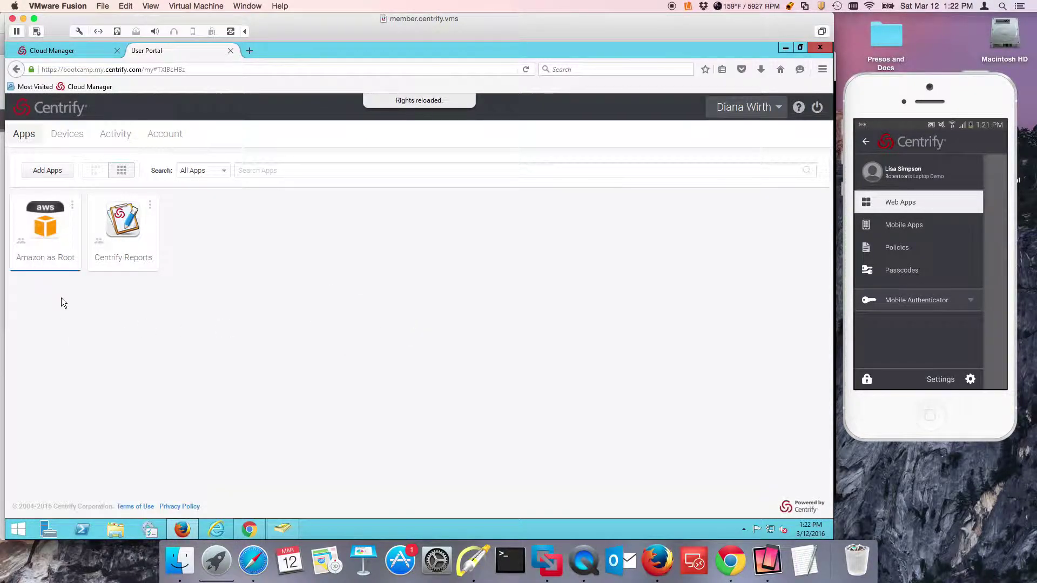
Launch Amazon as Root and reload the stalled page until the AWS billing console appears
left_click(39, 256)
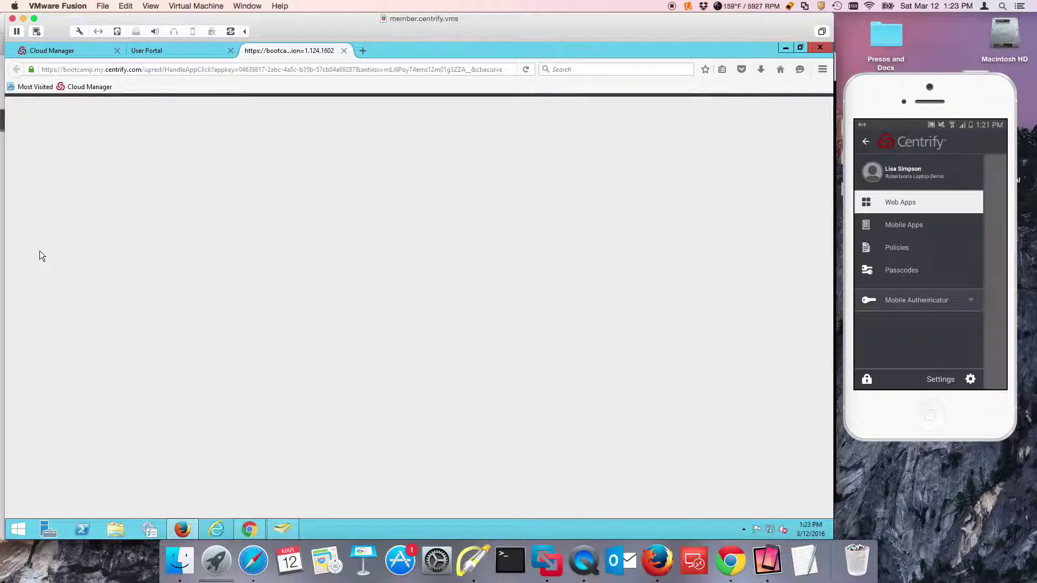
left_click(526, 69)
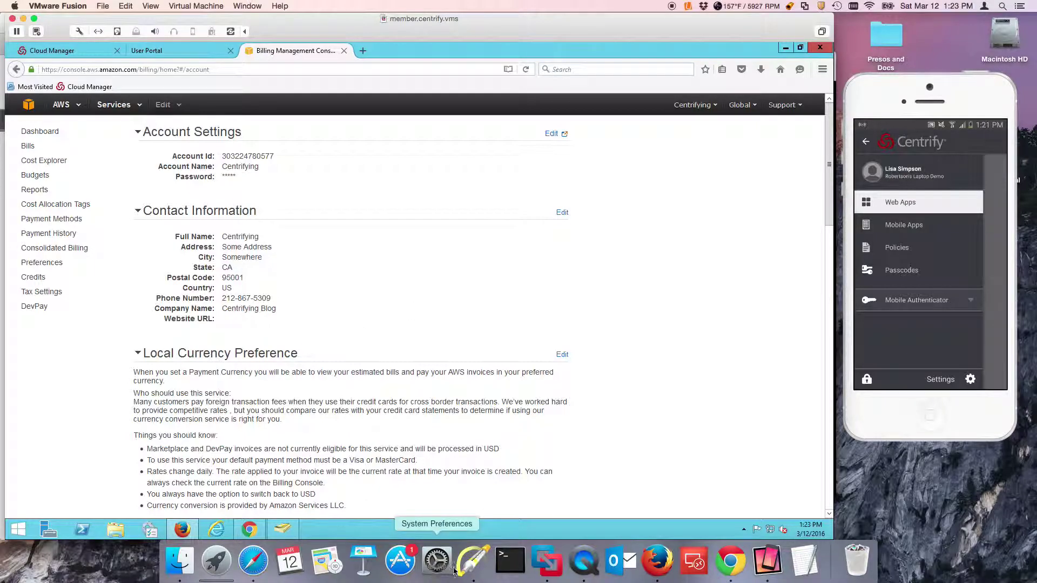
Open the AWS Management Console home, then return to the User Portal via the Cloud Manager tab
left_click(474, 561)
left_click_drag(345, 227, 289, 249)
left_click_drag(384, 325, 311, 291)
key("f")
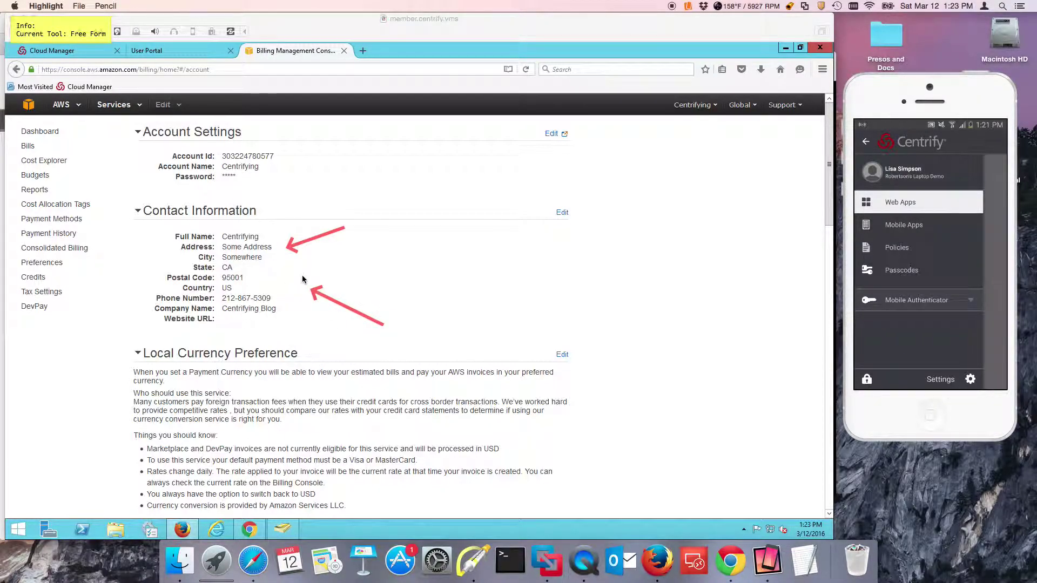
left_click_drag(299, 279, 276, 297)
key("super+k")
key("super+h")
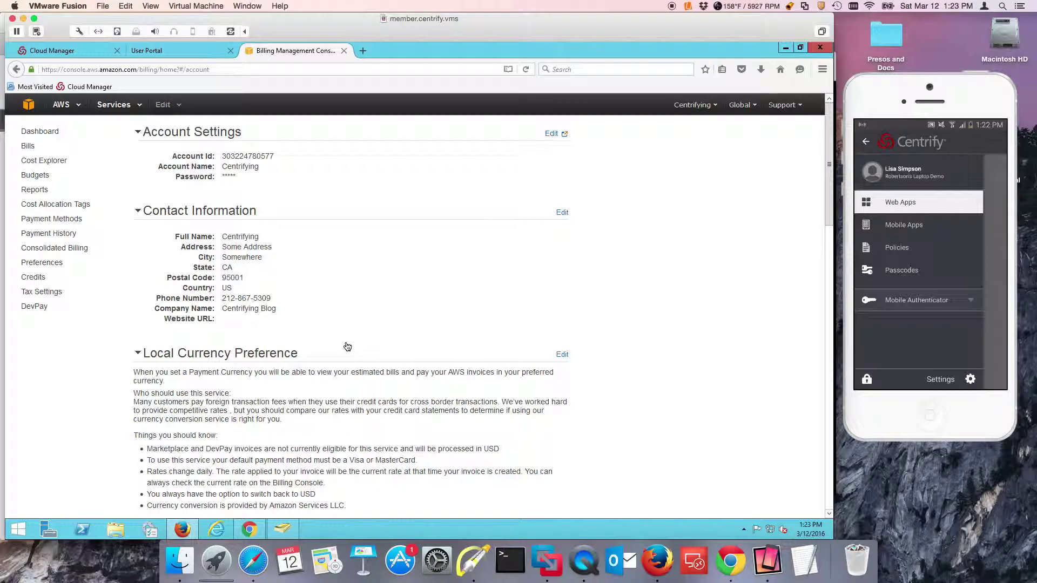
left_click(33, 111)
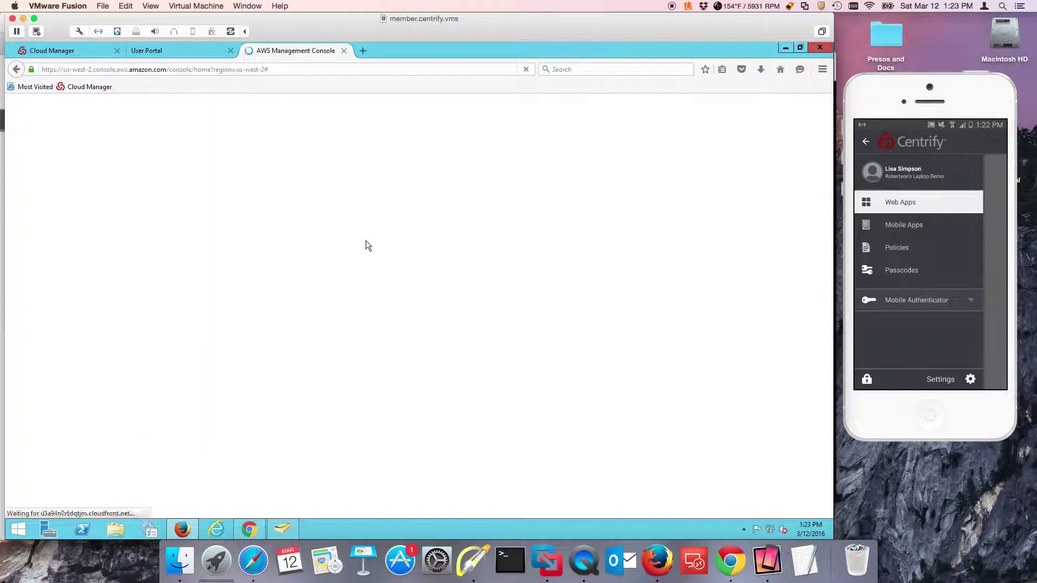
left_click(80, 50)
left_click(157, 50)
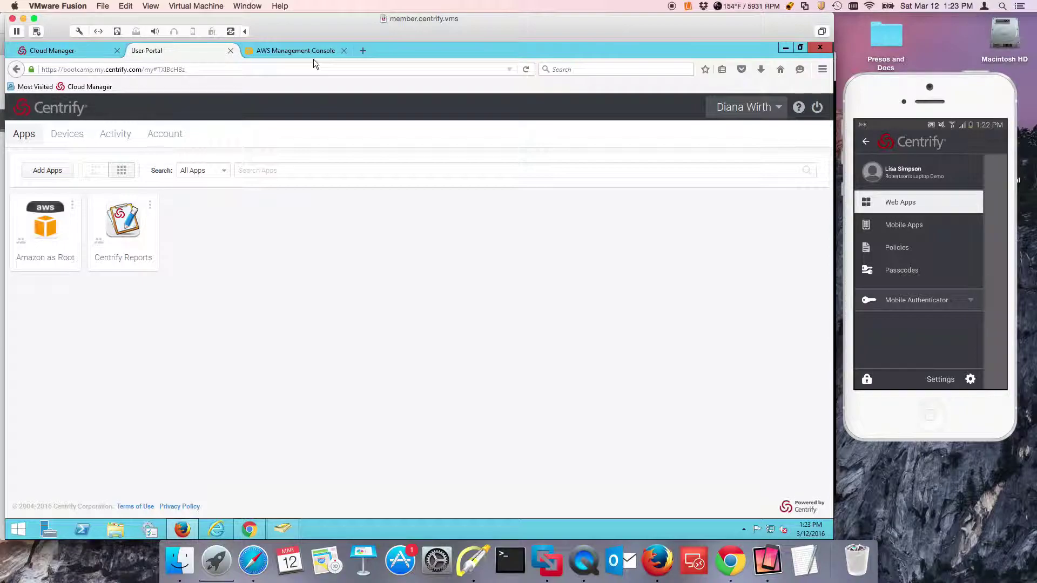